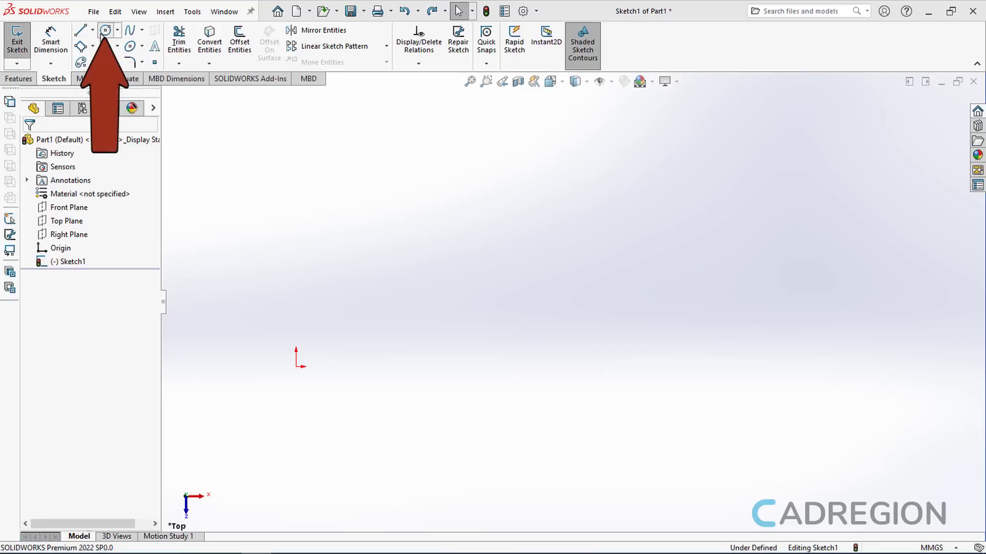
Draw a circle centred on the sketch origin and set its radius to 12 mm.
{"action": "left_click", "coordinate": [105, 30]}
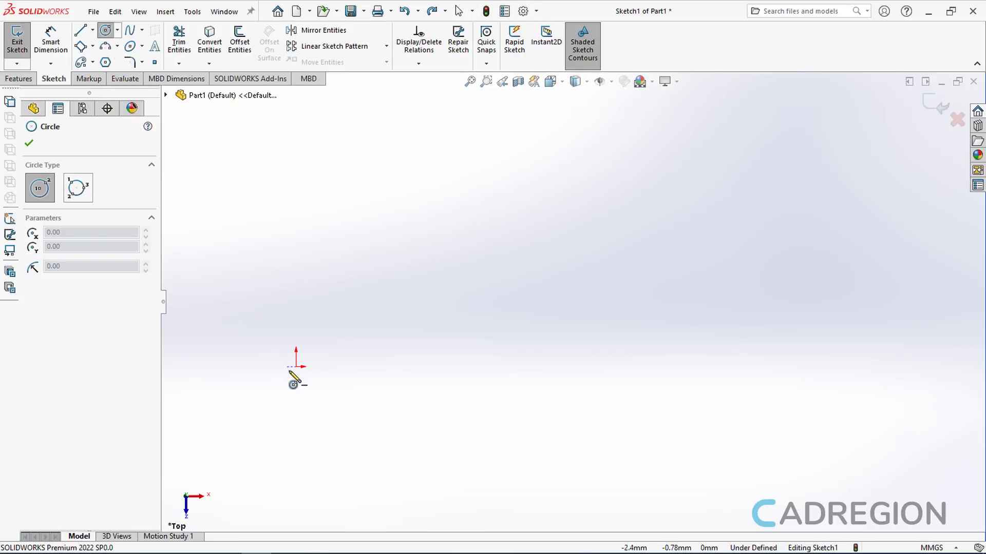
{"action": "left_click", "coordinate": [296, 366]}
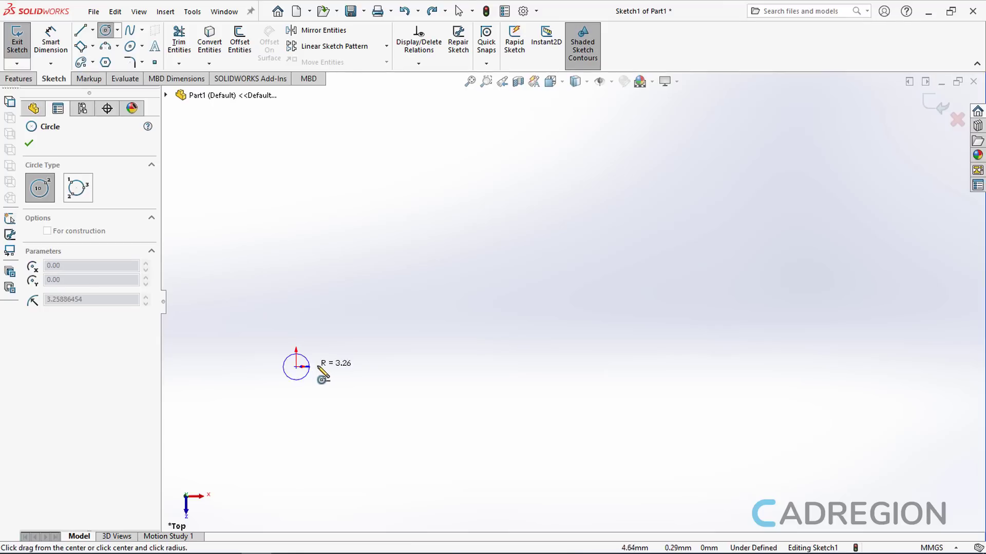
{"action": "left_click", "coordinate": [347, 374]}
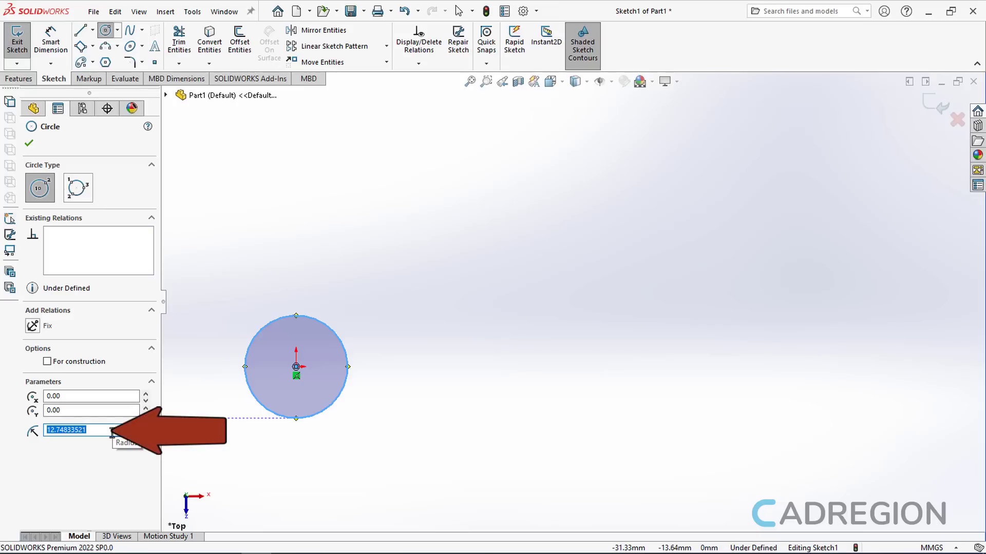
{"action": "type", "text": "12"}
{"action": "key", "text": "Return"}
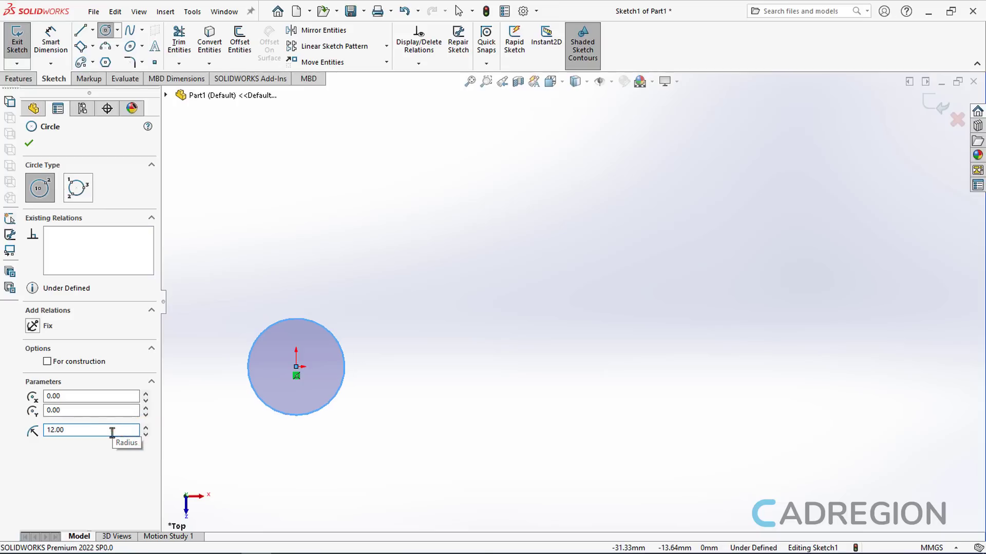
{"action": "key", "text": "Escape"}
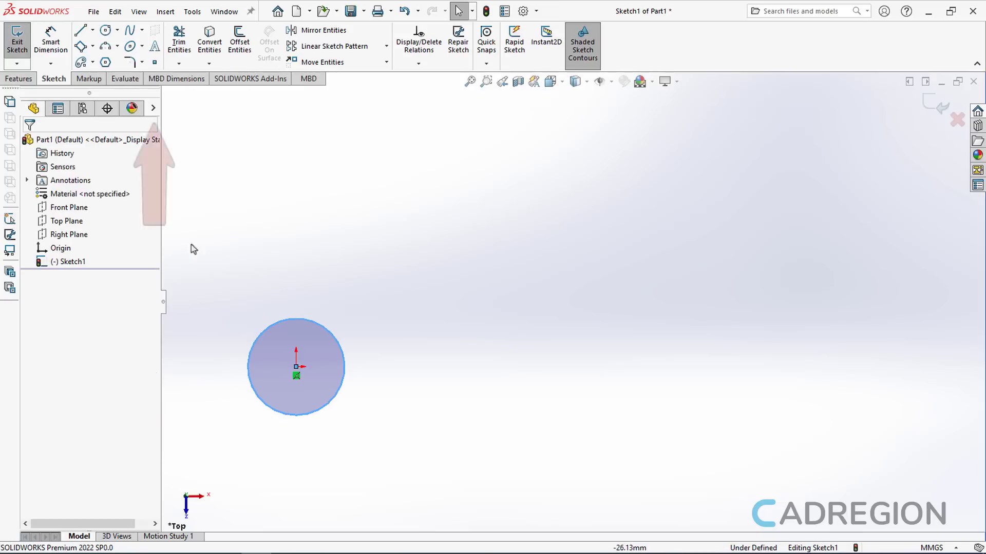
Place a sketch point beside the circle and set its coordinates to X 50, Y 0.
{"action": "left_click", "coordinate": [155, 62]}
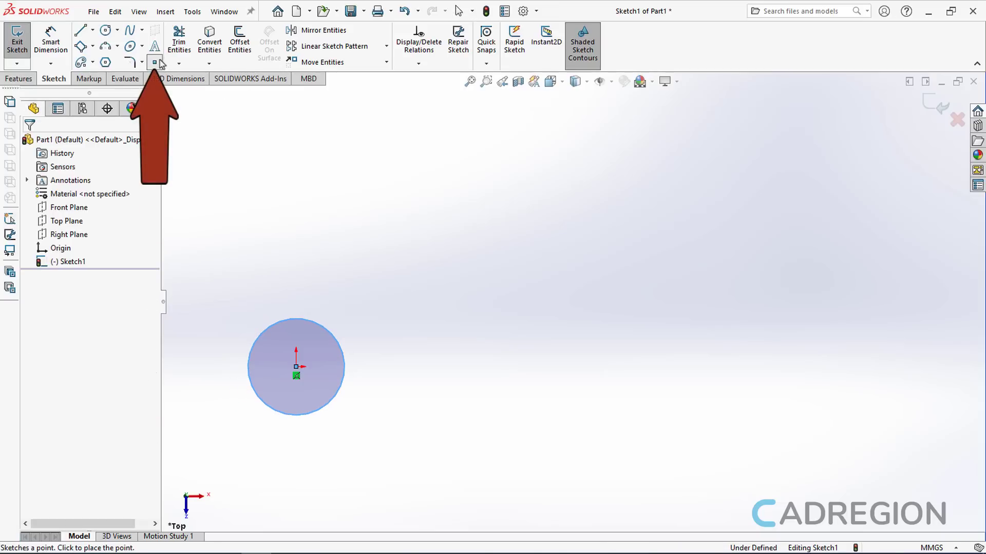
{"action": "left_click", "coordinate": [476, 332]}
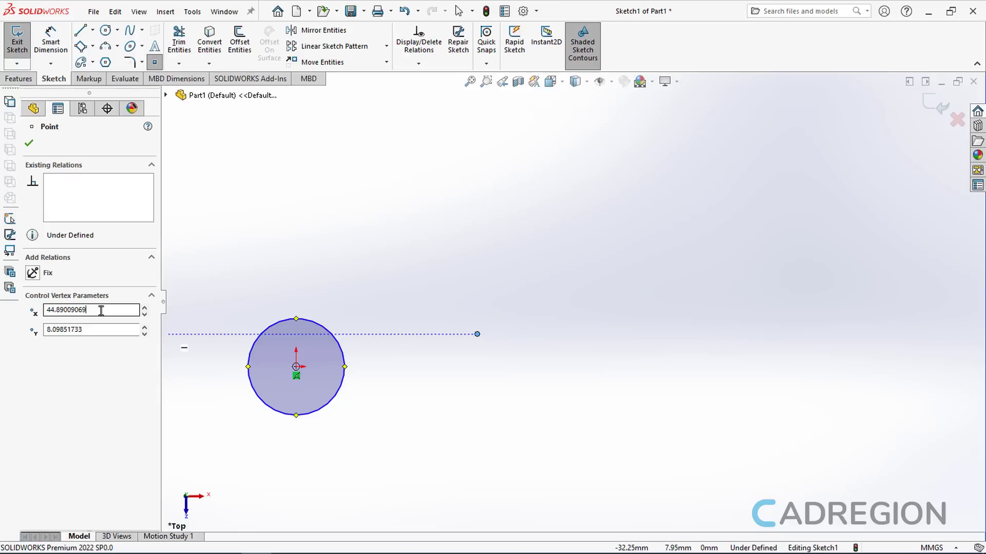
{"action": "left_click_drag", "start_coordinate": [90, 310], "coordinate": [38, 305]}
{"action": "type", "text": "50"}
{"action": "left_click_drag", "start_coordinate": [82, 330], "coordinate": [46, 329]}
{"action": "type", "text": "0"}
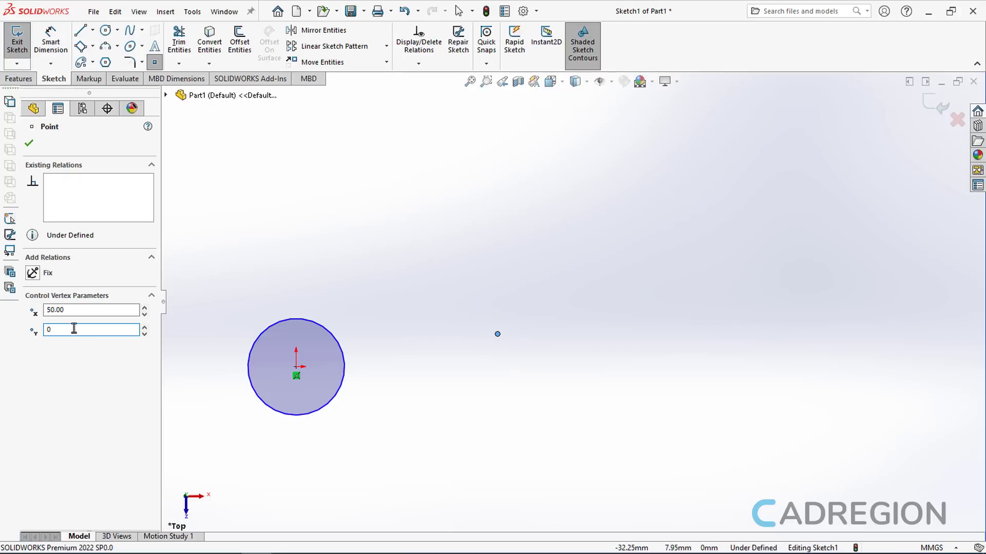
{"action": "key", "text": "Return"}
Place a second sketch point in line with the first at X 100, Y 0, and exit the Point tool.
{"action": "left_click", "coordinate": [659, 367]}
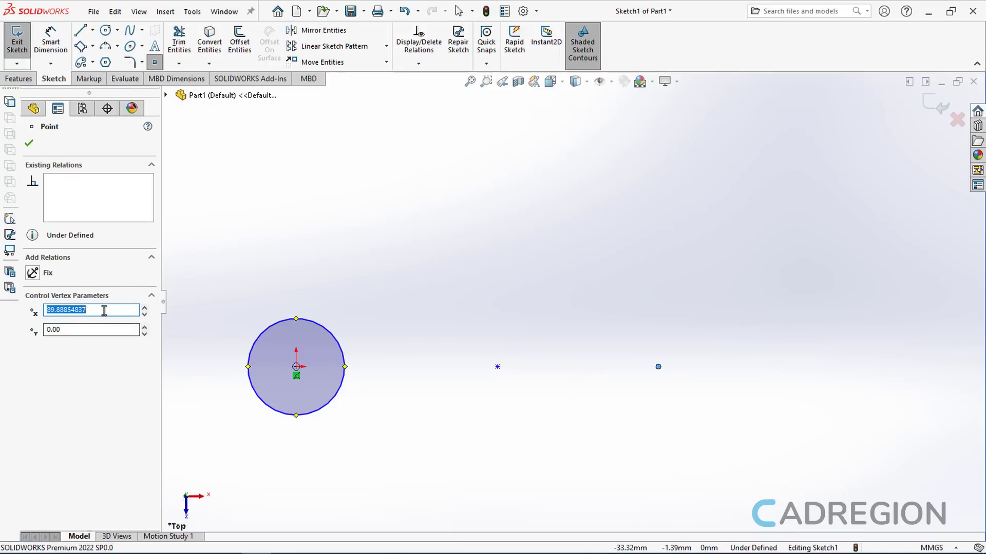
{"action": "type", "text": "100"}
{"action": "key", "text": "Return"}
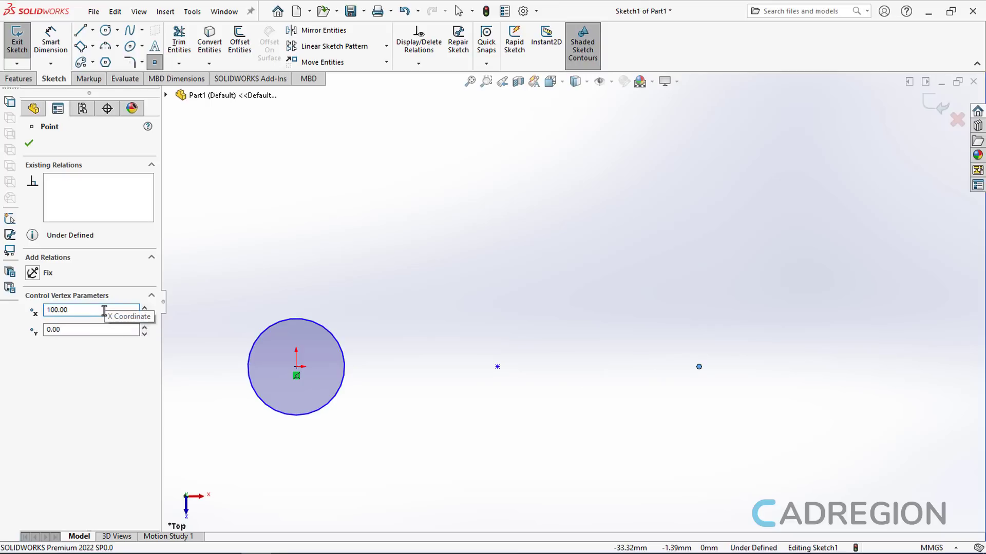
{"action": "right_click", "coordinate": [236, 289]}
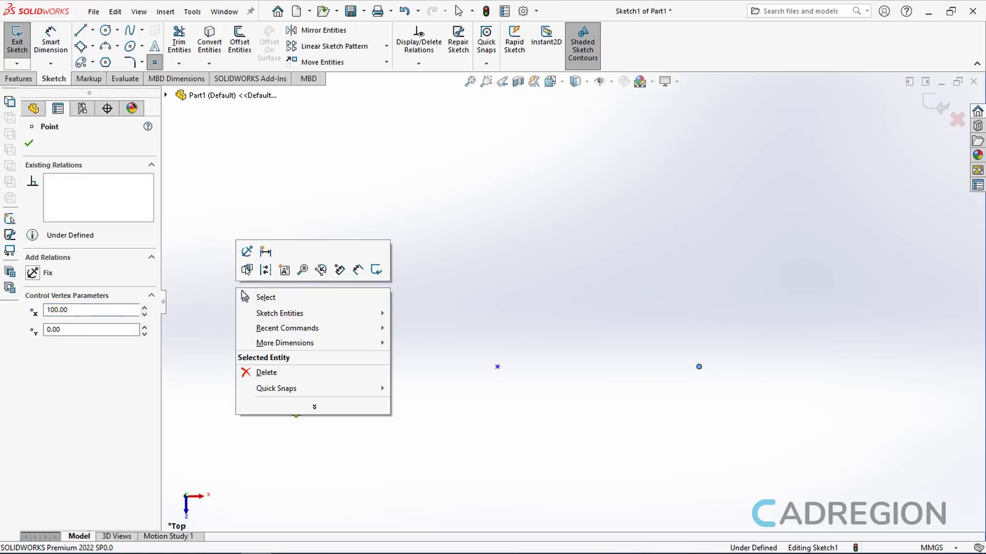
{"action": "left_click", "coordinate": [247, 296]}
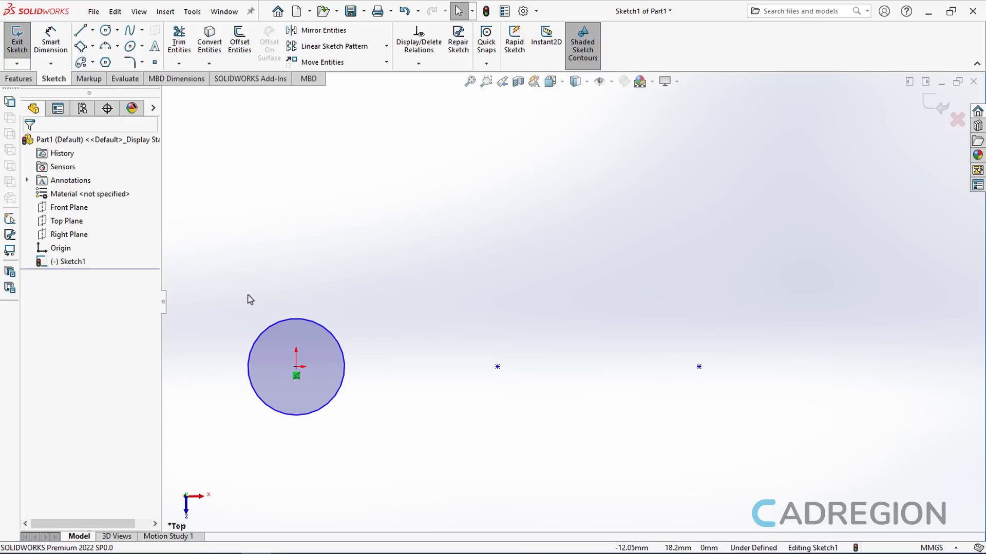
Move the circle without keeping relations, using From/To from its centre at the origin to the sketch point at X 50.
{"action": "middle_click_drag", "start_coordinate": [261, 297], "coordinate": [272, 279], "text": "ctrl"}
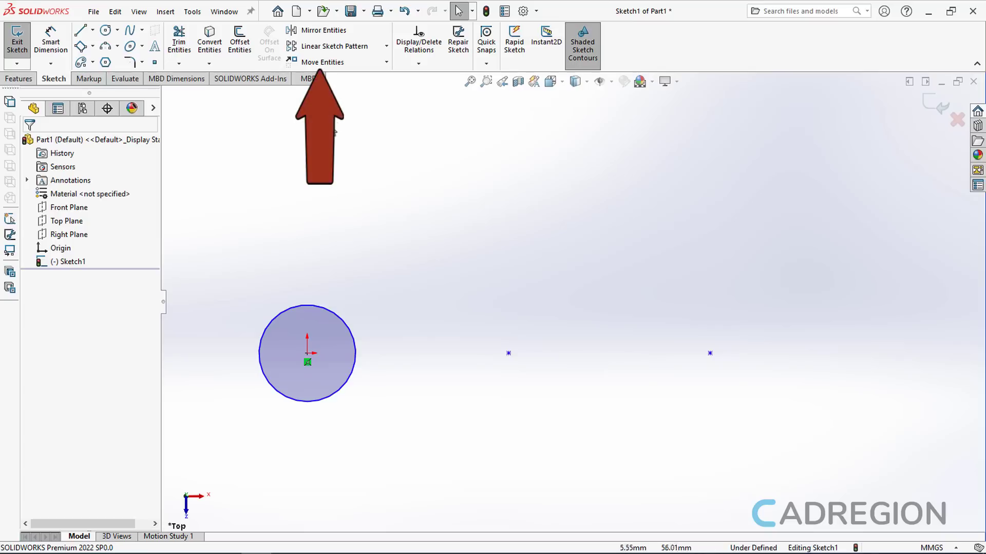
{"action": "left_click", "coordinate": [335, 64]}
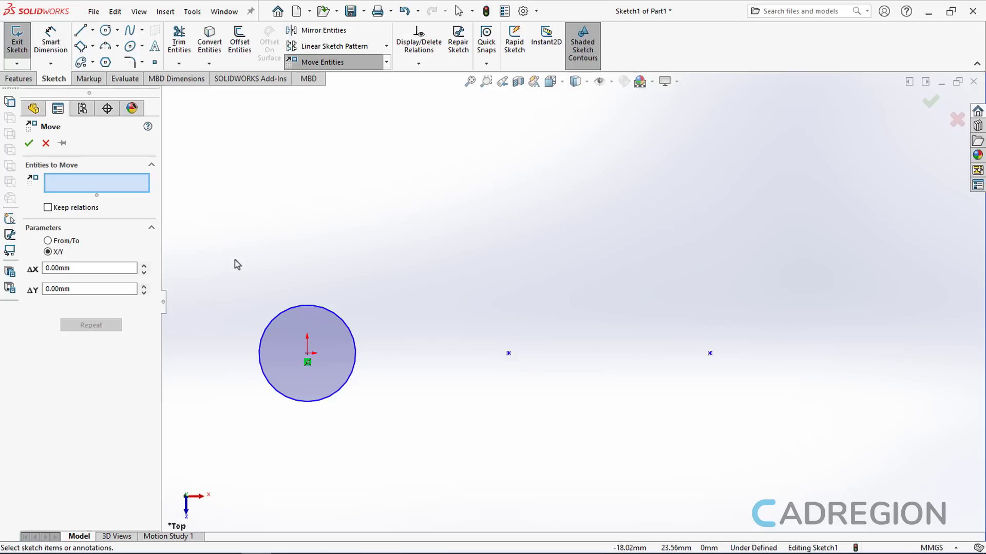
{"action": "left_click", "coordinate": [273, 316]}
{"action": "right_click", "coordinate": [258, 304]}
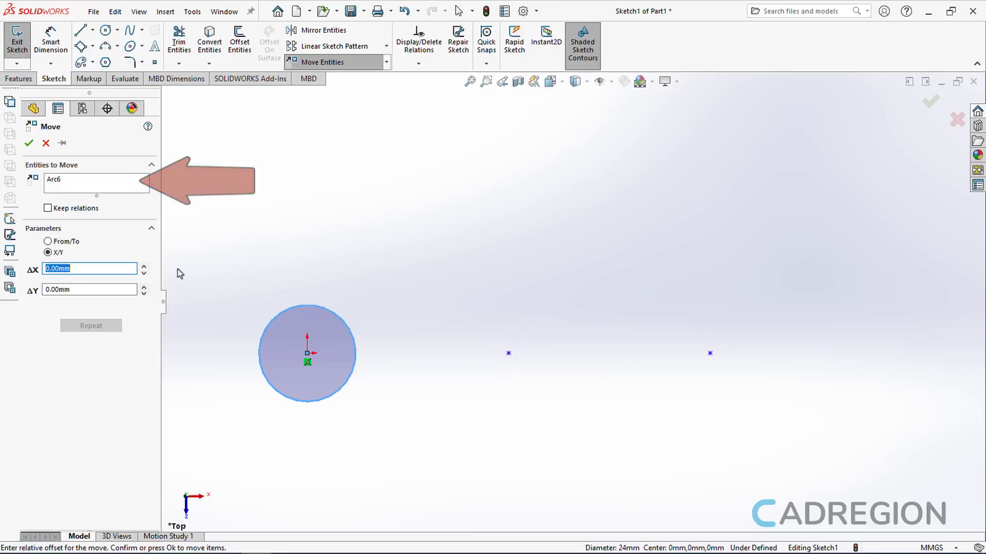
{"action": "left_click", "coordinate": [50, 211]}
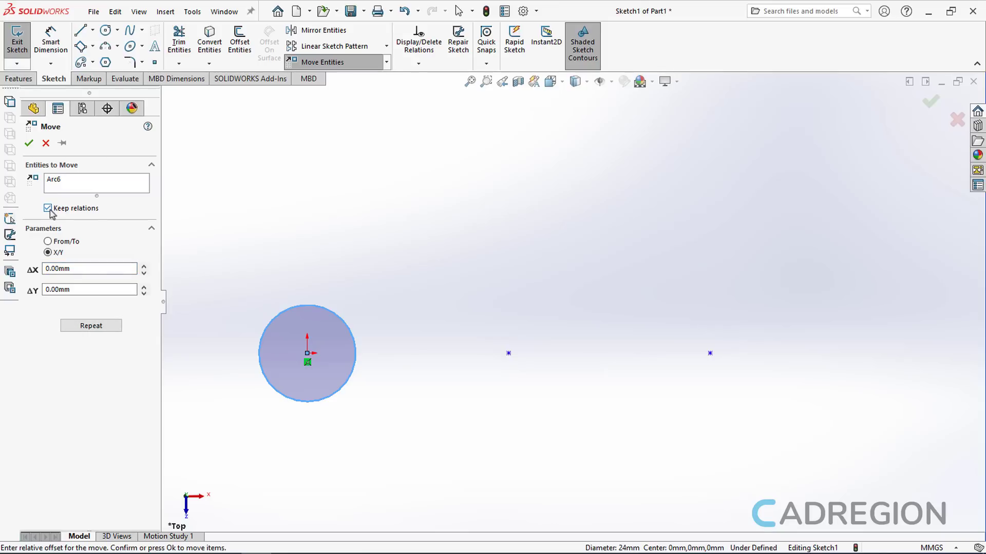
{"action": "left_click", "coordinate": [50, 211]}
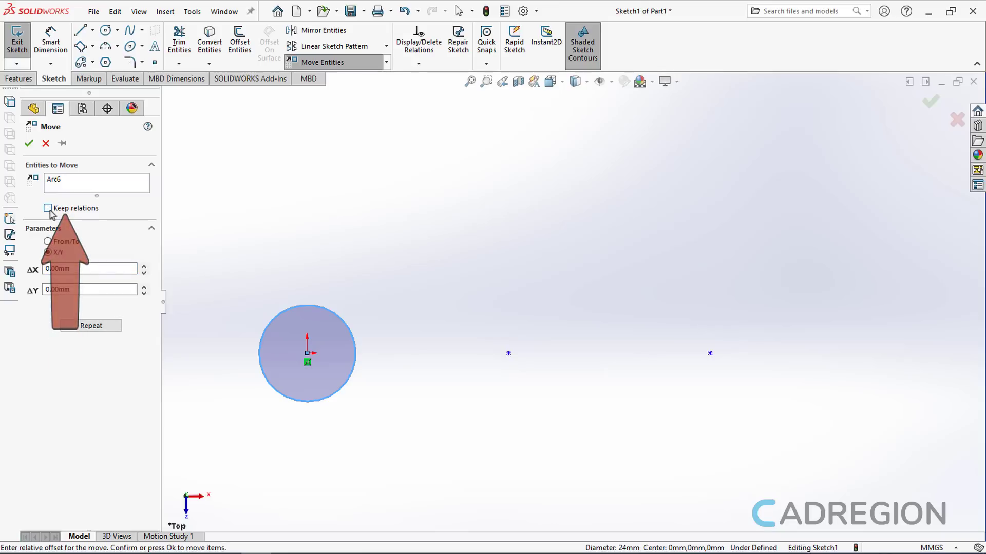
{"action": "left_click", "coordinate": [51, 241]}
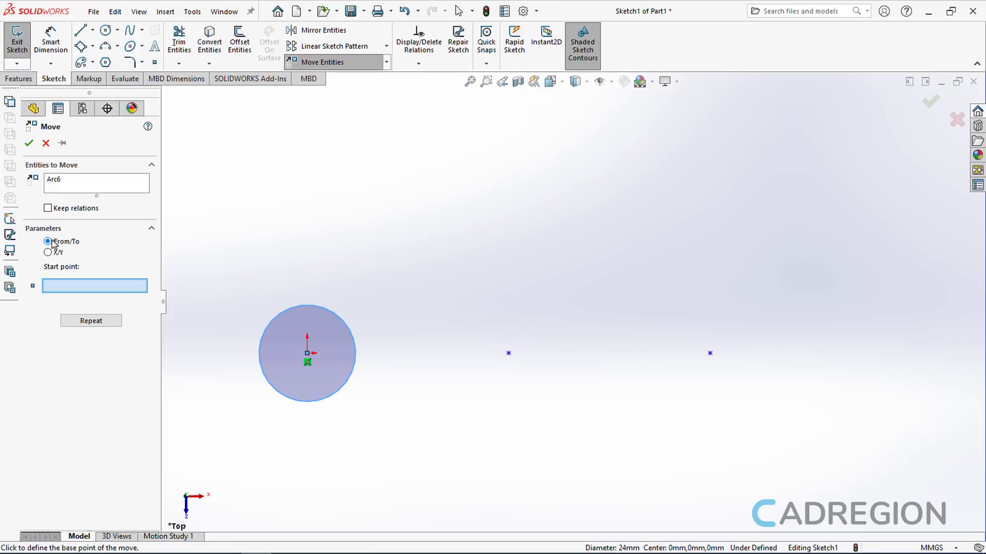
{"action": "left_click", "coordinate": [307, 353]}
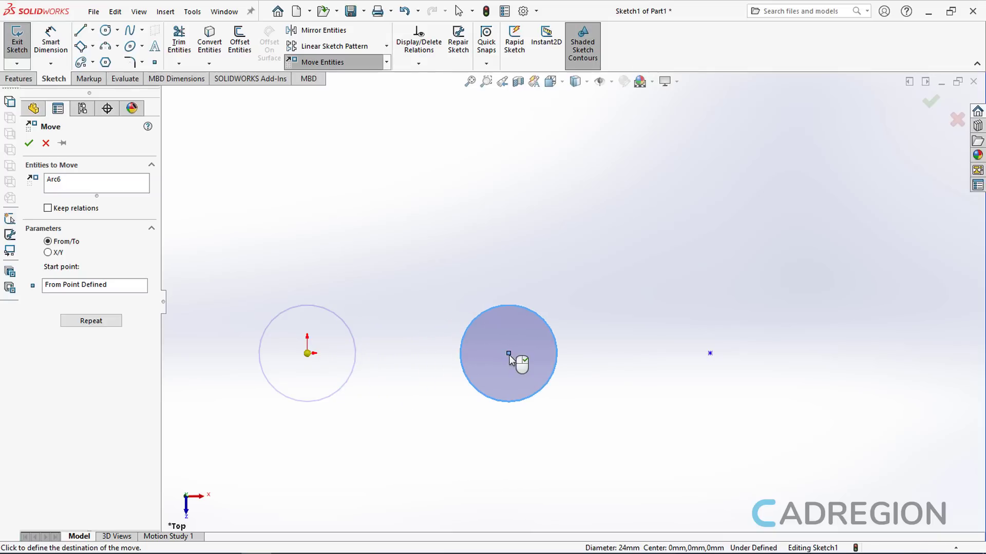
{"action": "left_click", "coordinate": [508, 354]}
{"action": "left_click", "coordinate": [509, 354]}
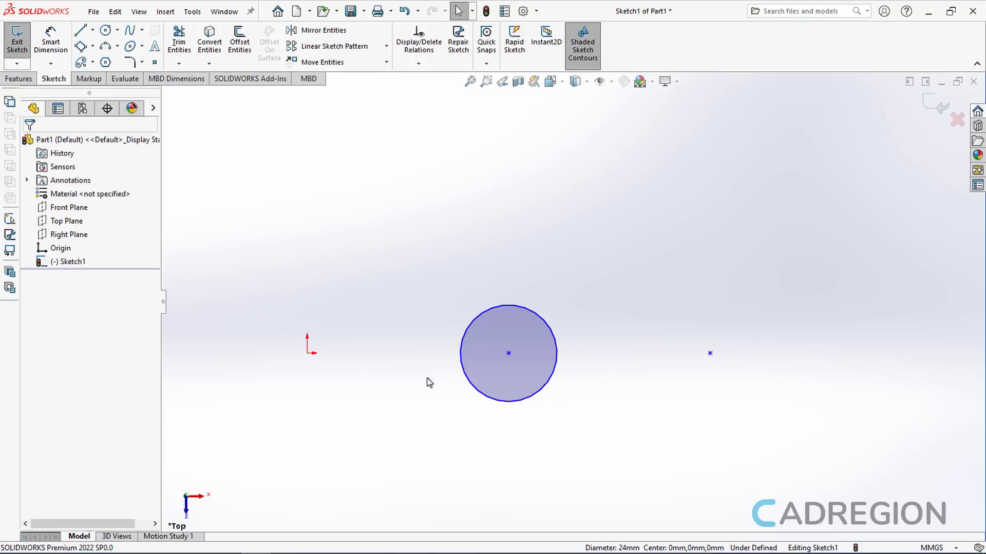
Move the circle by X/Y offset with ΔX -70 mm and ΔY 50 mm.
{"action": "left_click", "coordinate": [335, 67]}
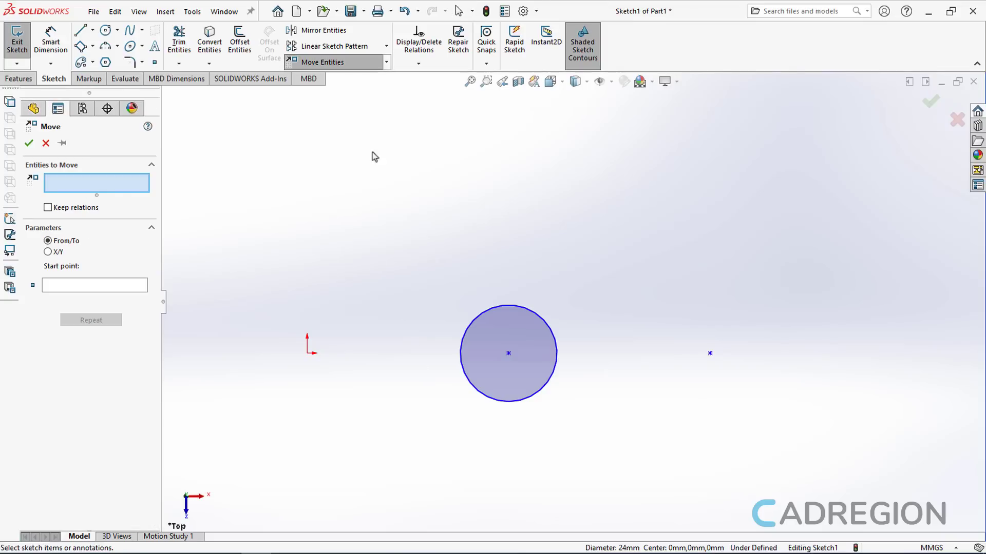
{"action": "left_click", "coordinate": [481, 314]}
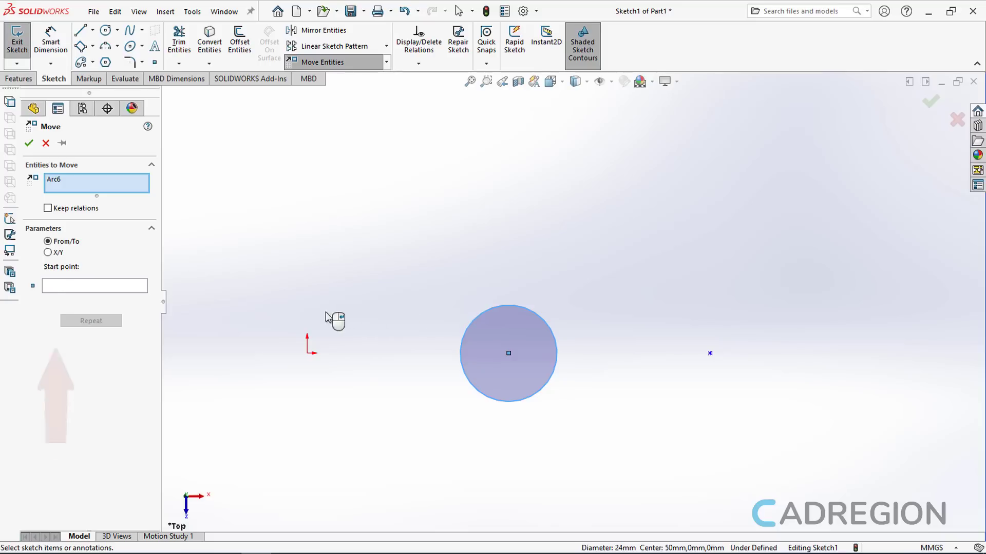
{"action": "right_click", "coordinate": [294, 316]}
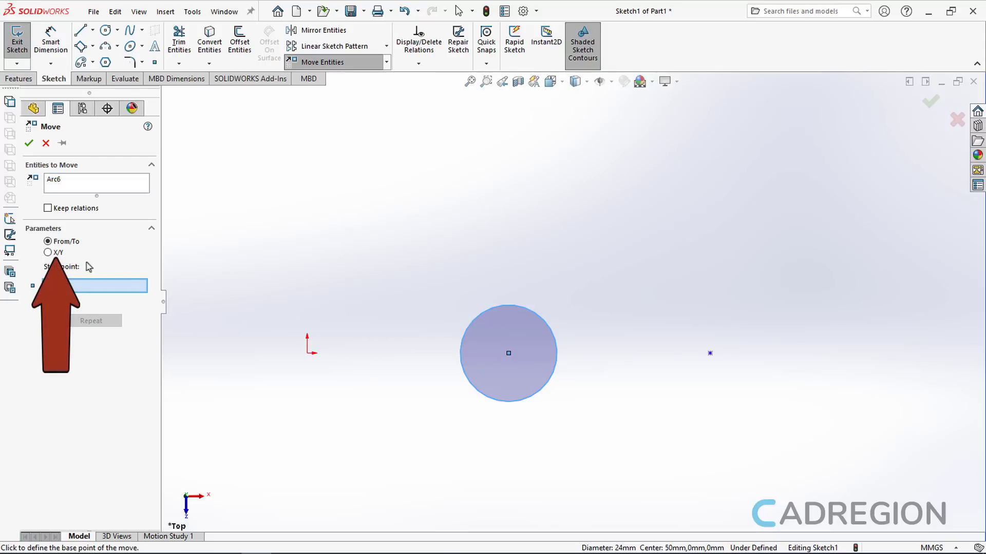
{"action": "left_click", "coordinate": [49, 253]}
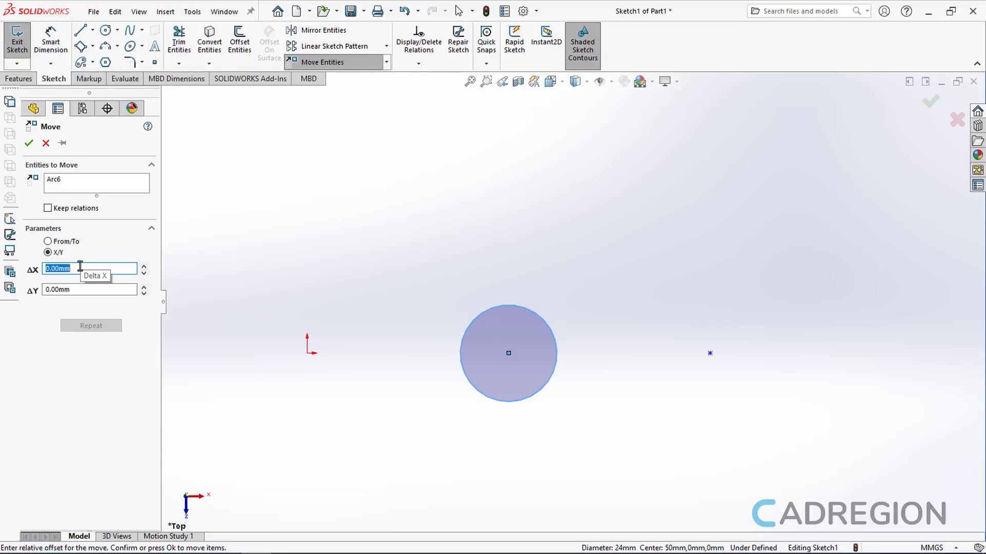
{"action": "type", "text": "-70"}
{"action": "key", "text": "Tab"}
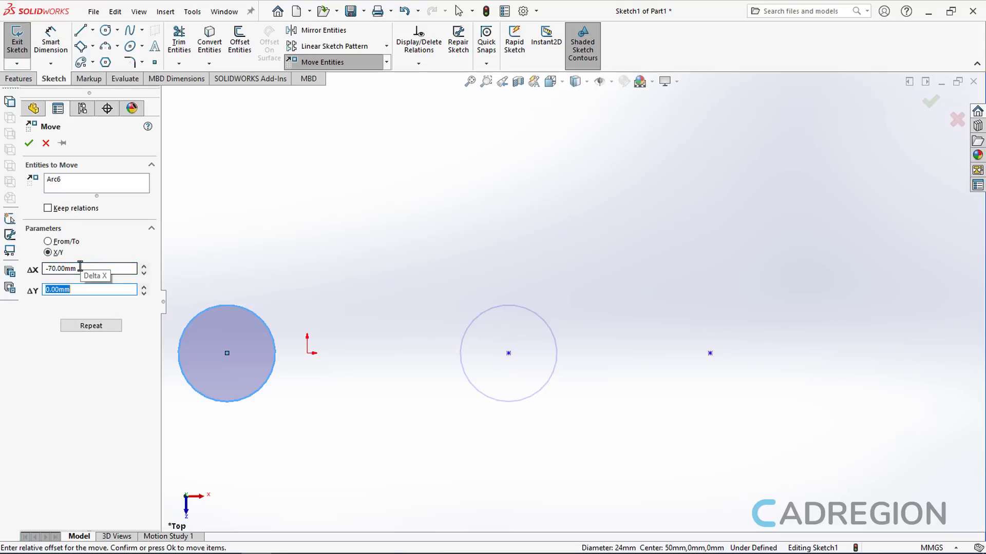
{"action": "type", "text": "50"}
{"action": "key", "text": "Return"}
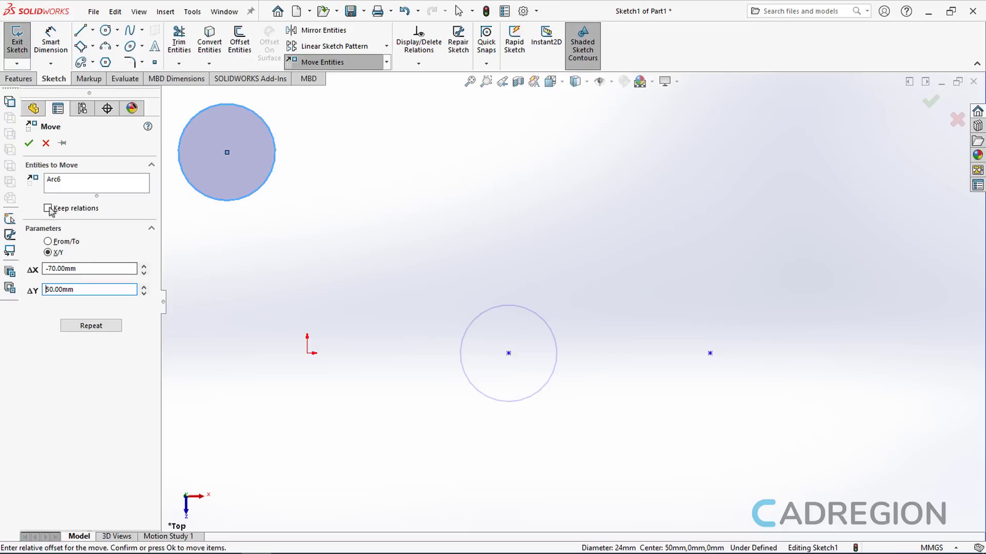
{"action": "left_click", "coordinate": [29, 147]}
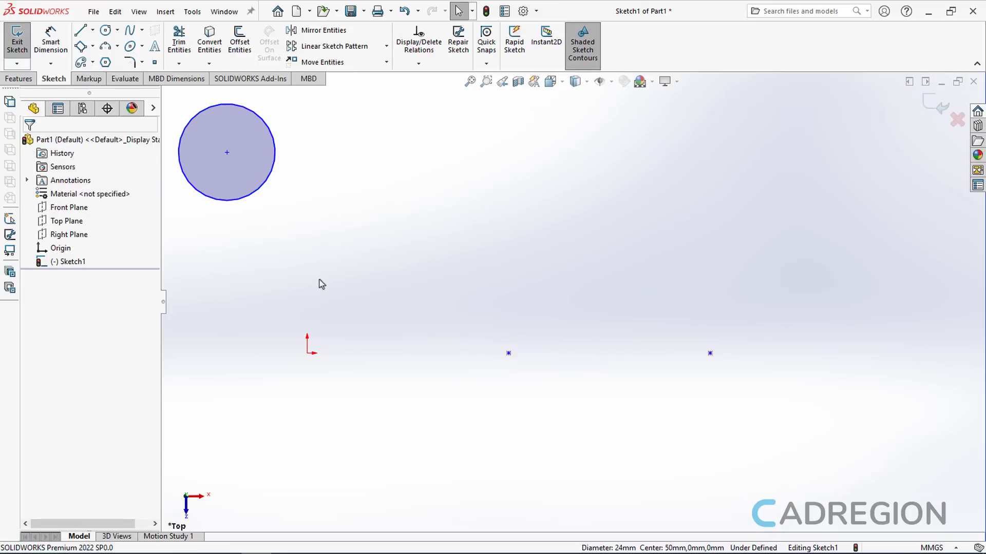
Copy the circle using From/To, from its centre to the sketch point at X 50.
{"action": "key", "text": "z"}
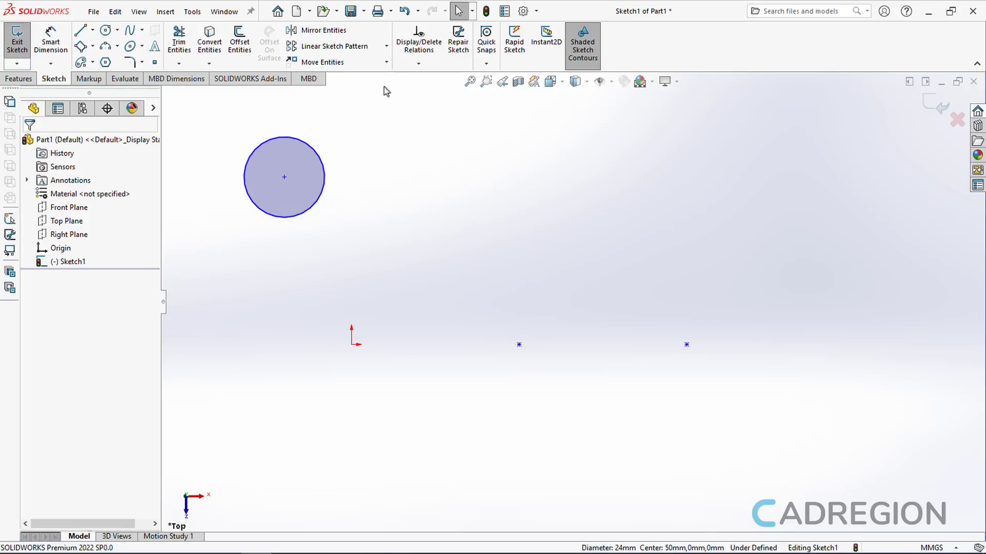
{"action": "left_click", "coordinate": [386, 62]}
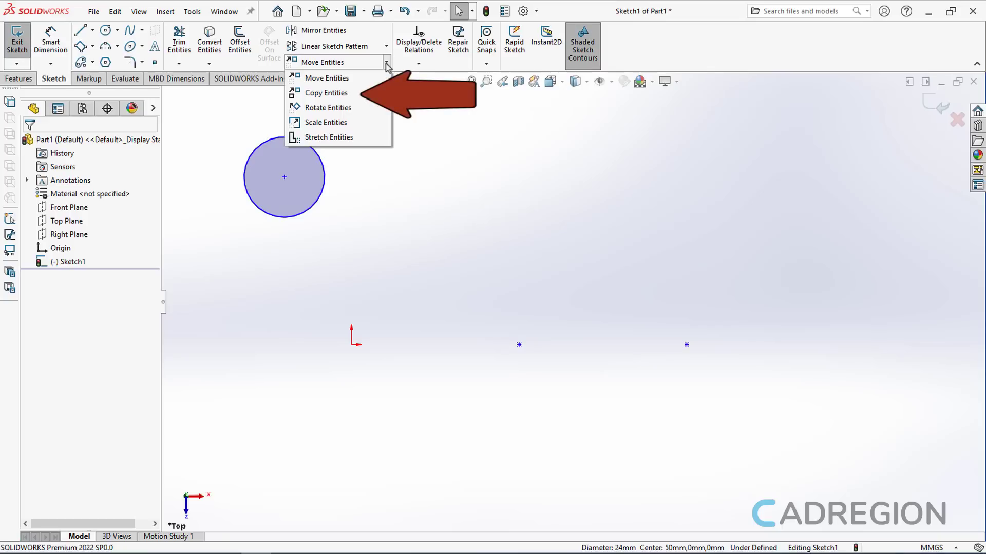
{"action": "left_click", "coordinate": [362, 93]}
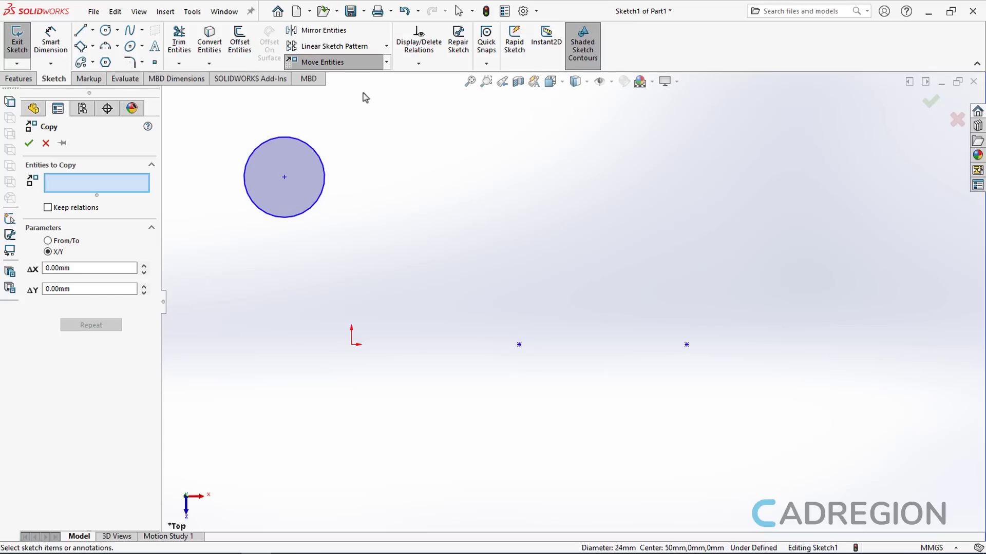
{"action": "left_click", "coordinate": [256, 150]}
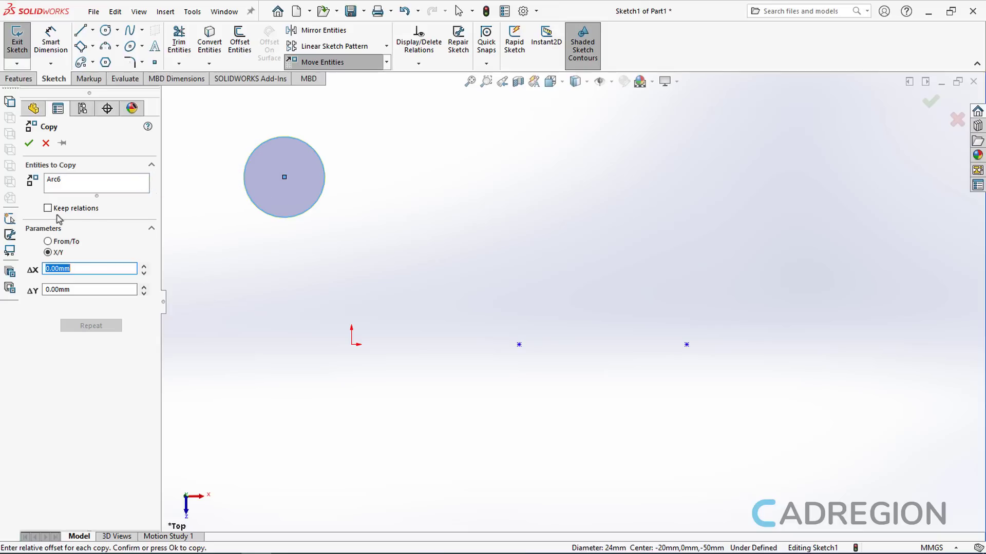
{"action": "left_click", "coordinate": [79, 241]}
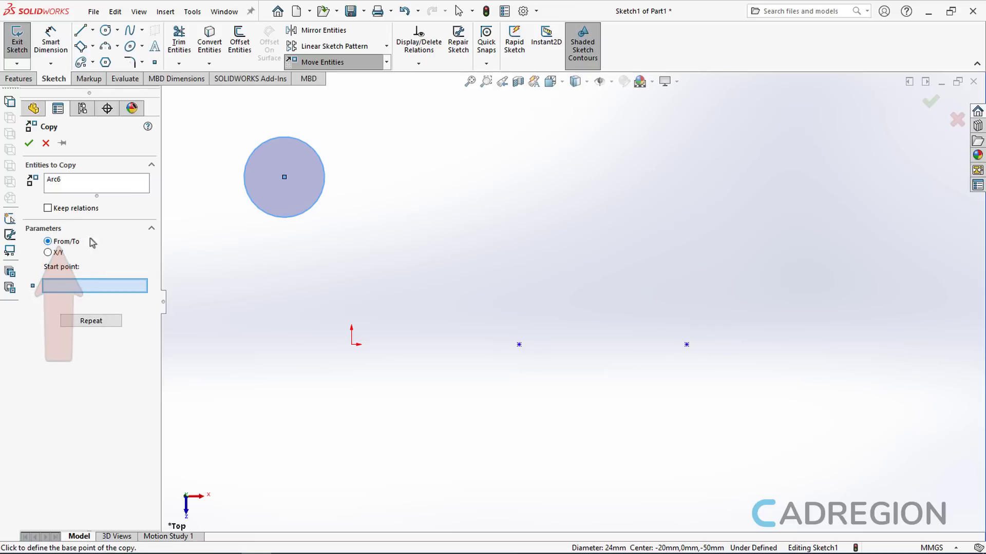
{"action": "left_click", "coordinate": [284, 178]}
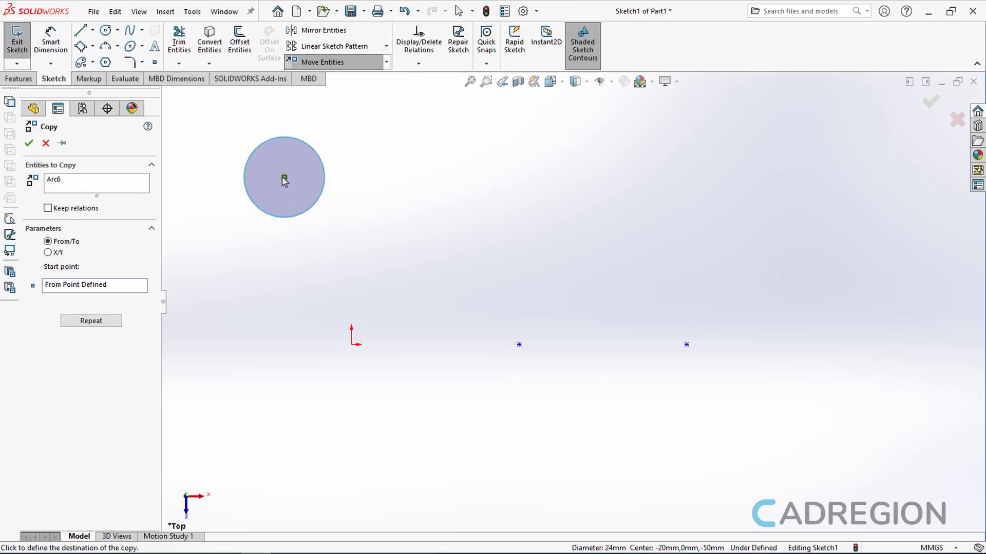
{"action": "left_click", "coordinate": [519, 345]}
Copy the circle at X 50 using From/To, from its centre to the sketch point at X 100.
{"action": "left_click", "coordinate": [560, 348]}
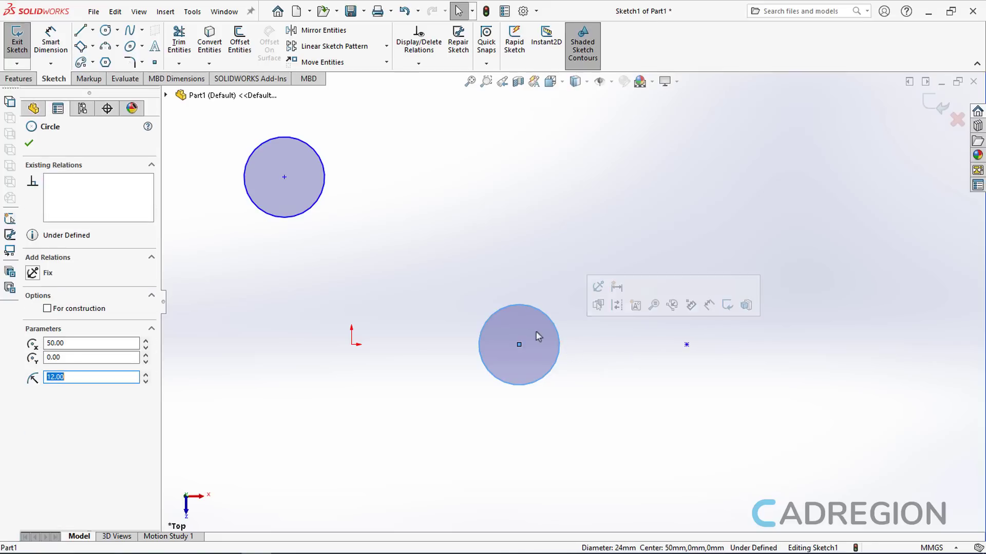
{"action": "left_click", "coordinate": [387, 62]}
{"action": "left_click", "coordinate": [365, 94]}
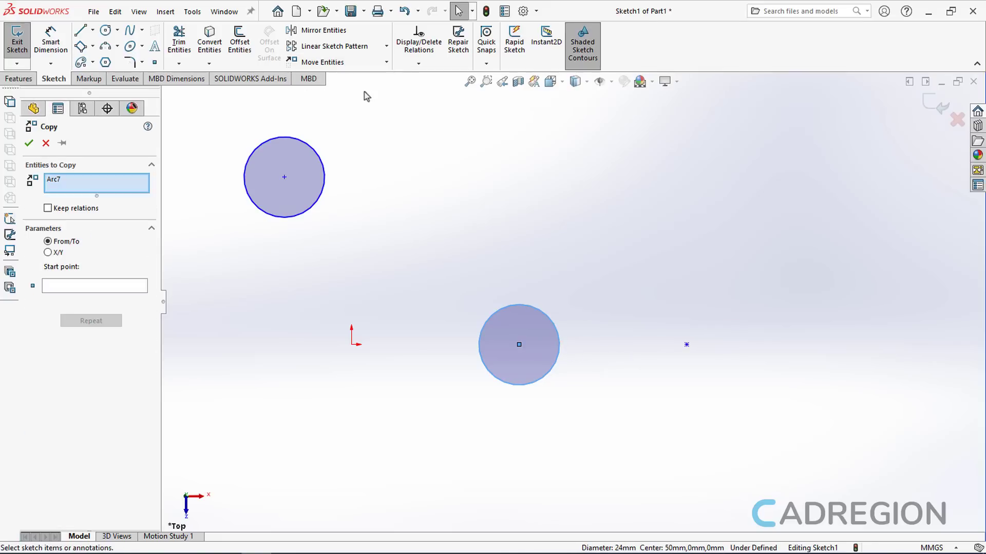
{"action": "left_click", "coordinate": [519, 344]}
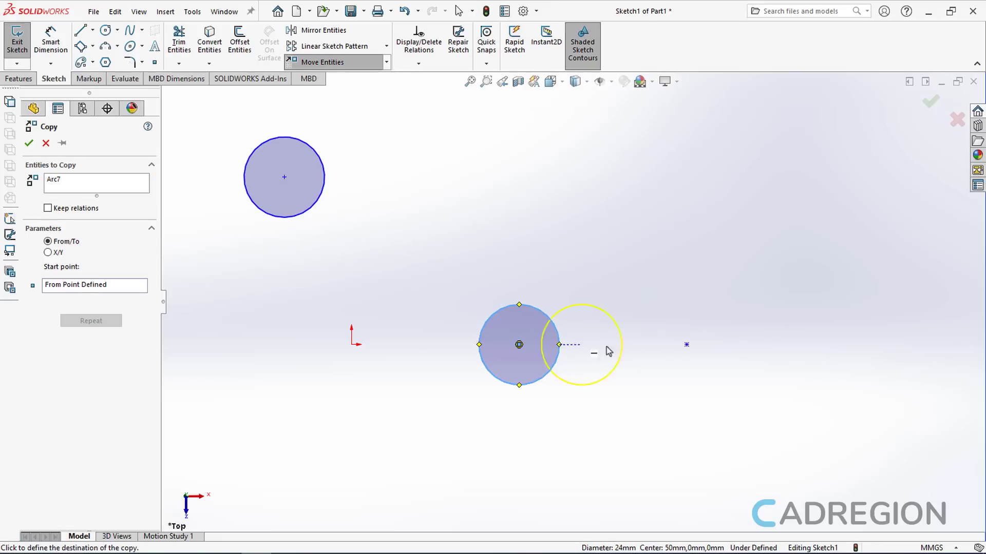
{"action": "left_click", "coordinate": [687, 345]}
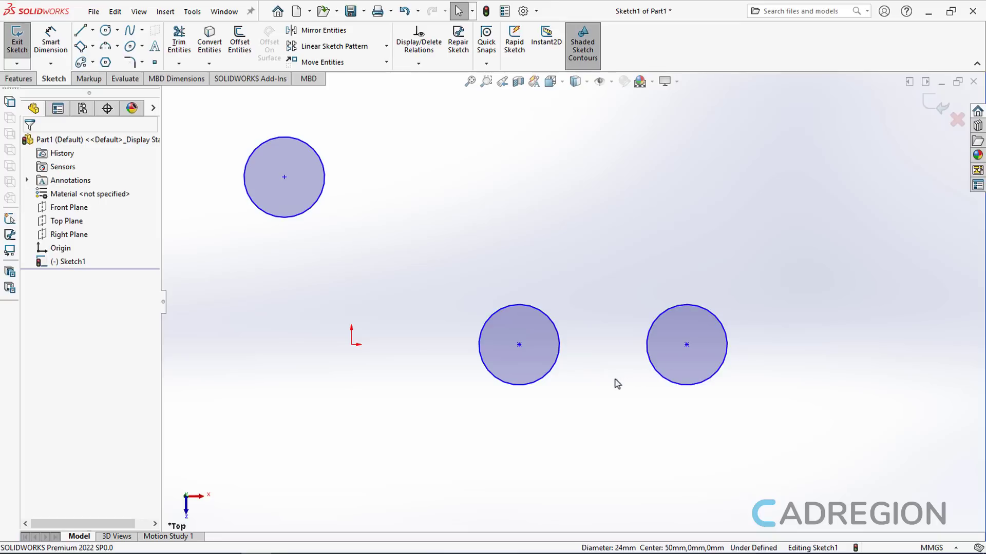
Copy the circle at X 50 by X/Y offset with ΔX -50 mm and ΔY 0 mm.
{"action": "left_click", "coordinate": [387, 64]}
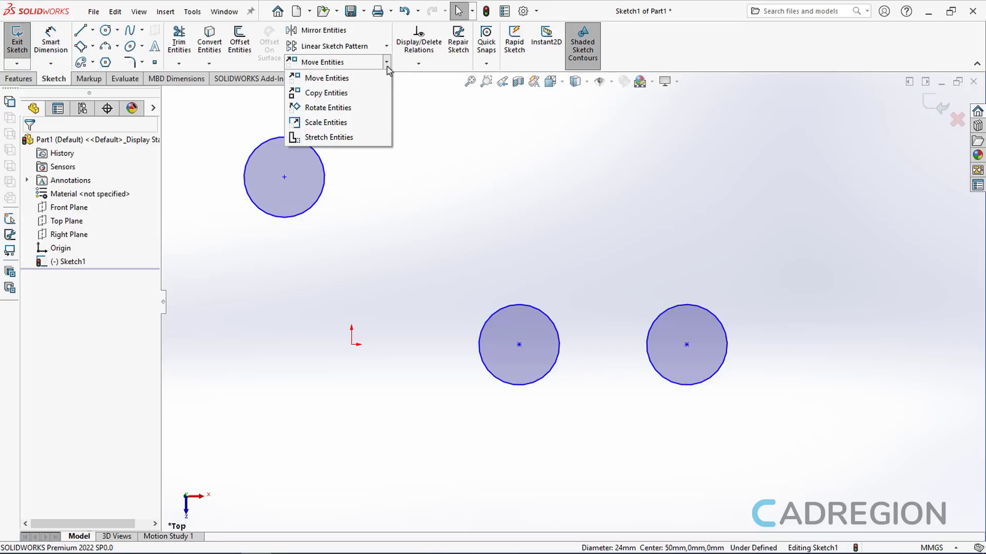
{"action": "left_click", "coordinate": [345, 94]}
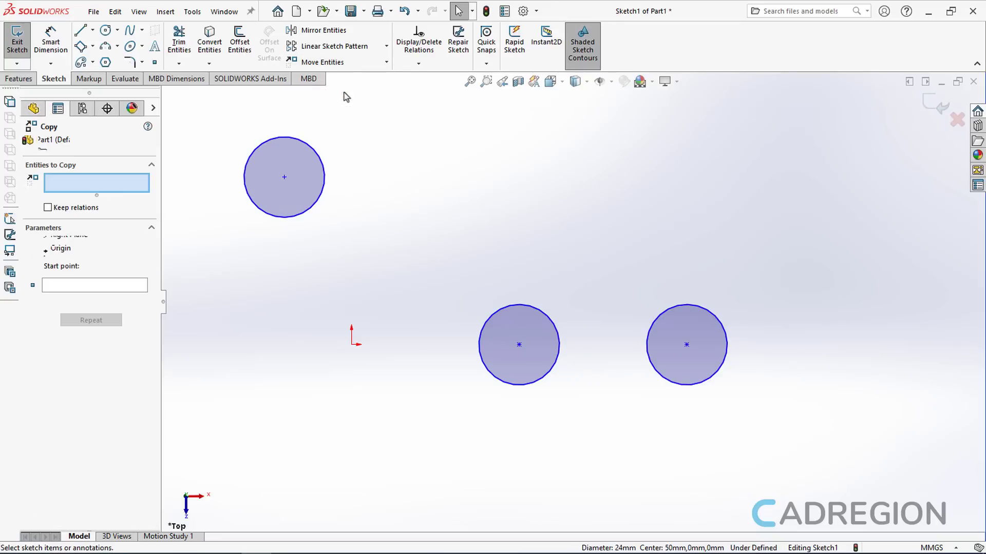
{"action": "left_click", "coordinate": [511, 310]}
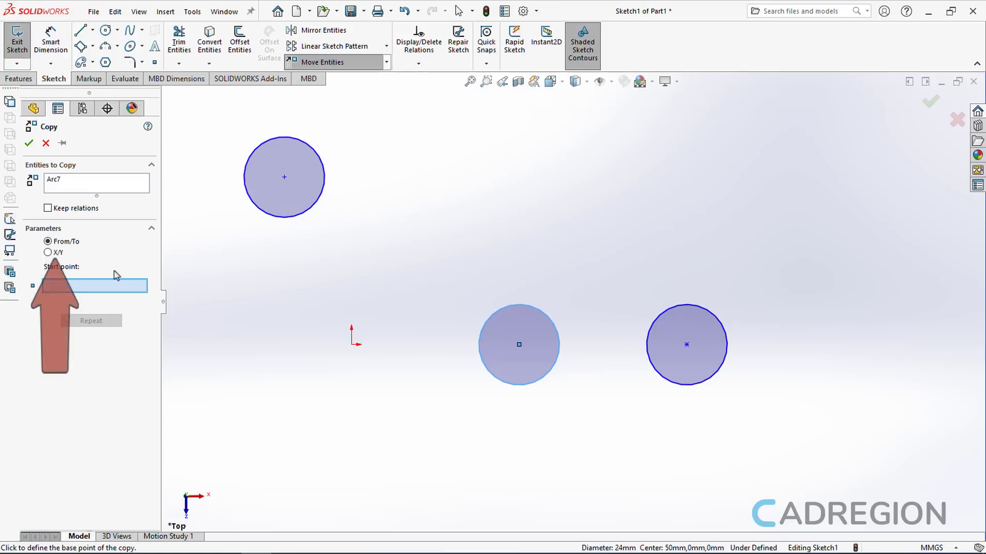
{"action": "left_click", "coordinate": [62, 257]}
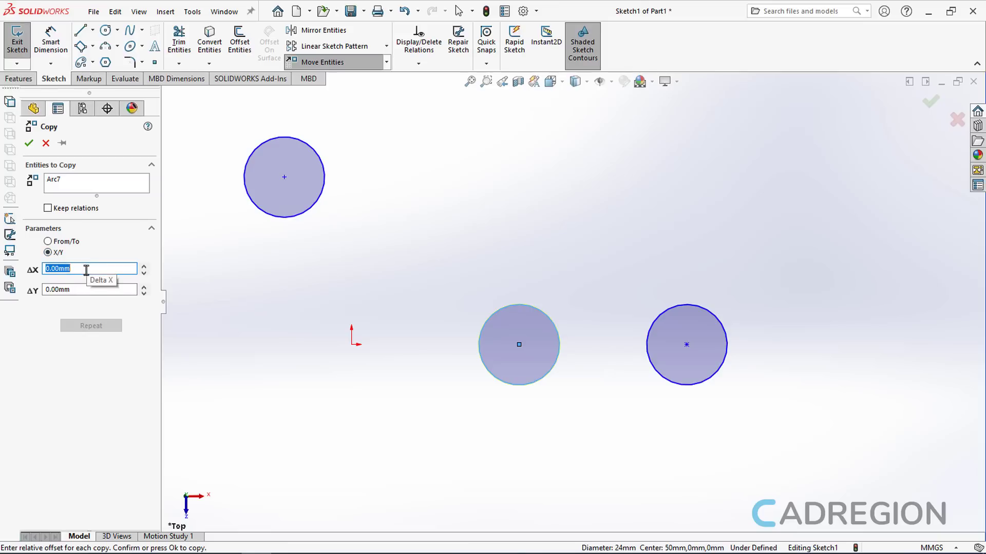
{"action": "type", "text": "-50"}
{"action": "key", "text": "Return"}
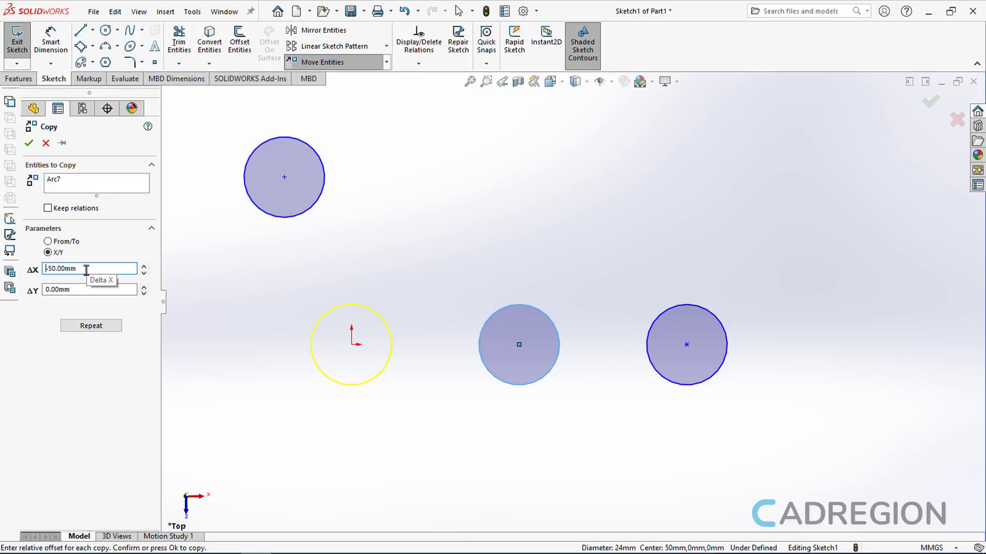
{"action": "left_click", "coordinate": [29, 144]}
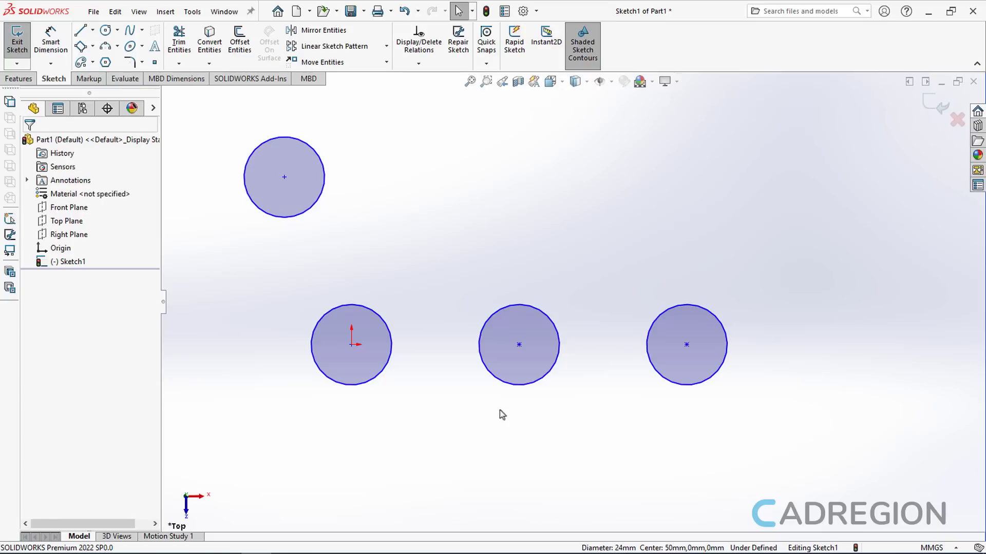
Delete the circles and sketch points at X 50 and X 100 and the circle at X -20, Y 50, leaving only the origin circle.
{"action": "left_click_drag", "start_coordinate": [743, 408], "coordinate": [445, 276]}
{"action": "key", "text": "Delete"}
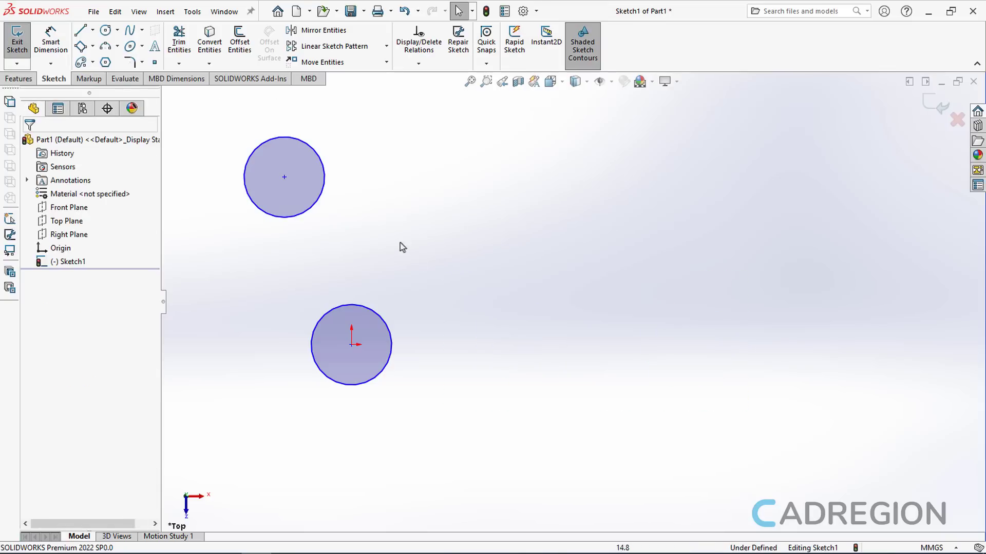
{"action": "left_click_drag", "start_coordinate": [357, 241], "coordinate": [216, 126]}
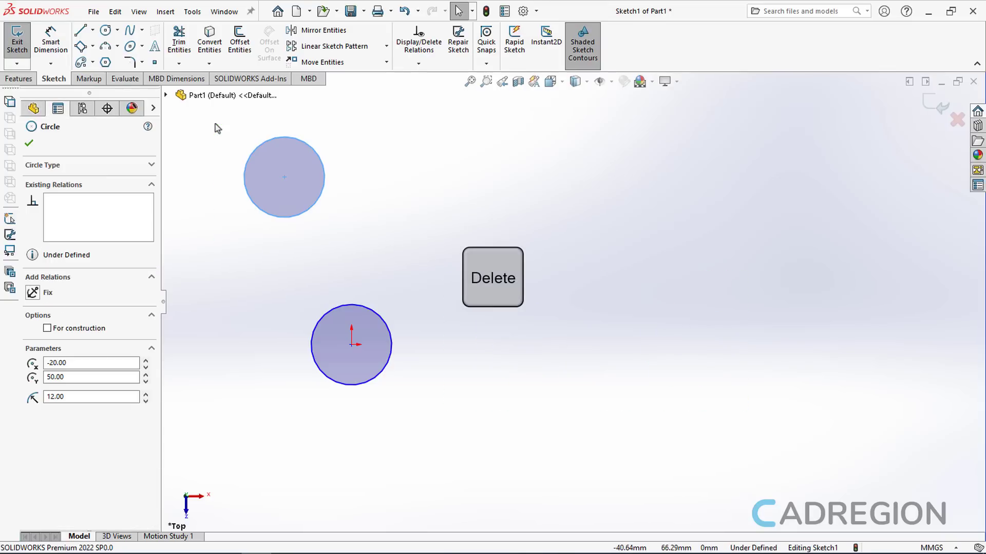
{"action": "key", "text": "Delete"}
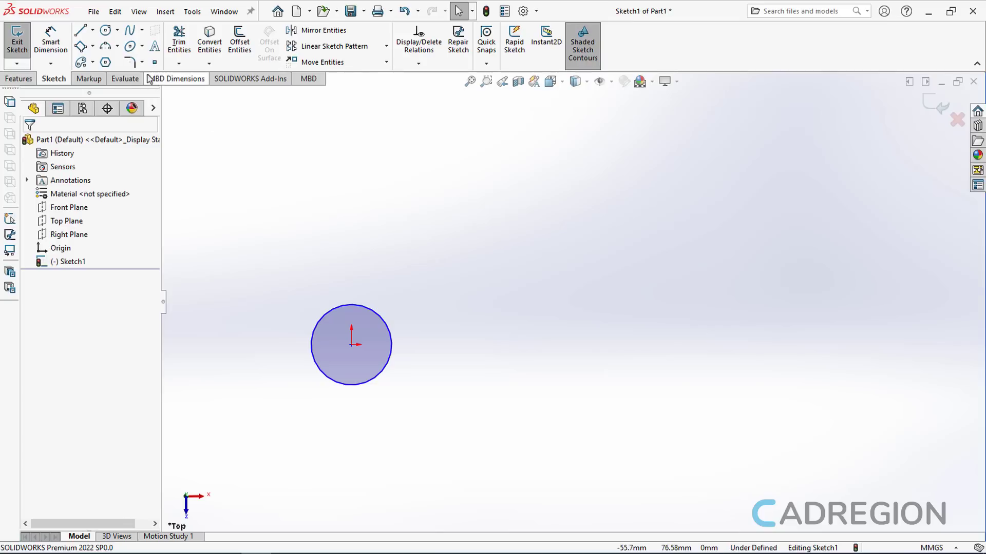
Draw a 3 mm radius circle centred on the upper quadrant point of the origin circle, and exit the Circle tool.
{"action": "left_click", "coordinate": [105, 30]}
{"action": "scroll", "coordinate": [309, 307], "scroll_direction": "down", "scroll_amount": 5}
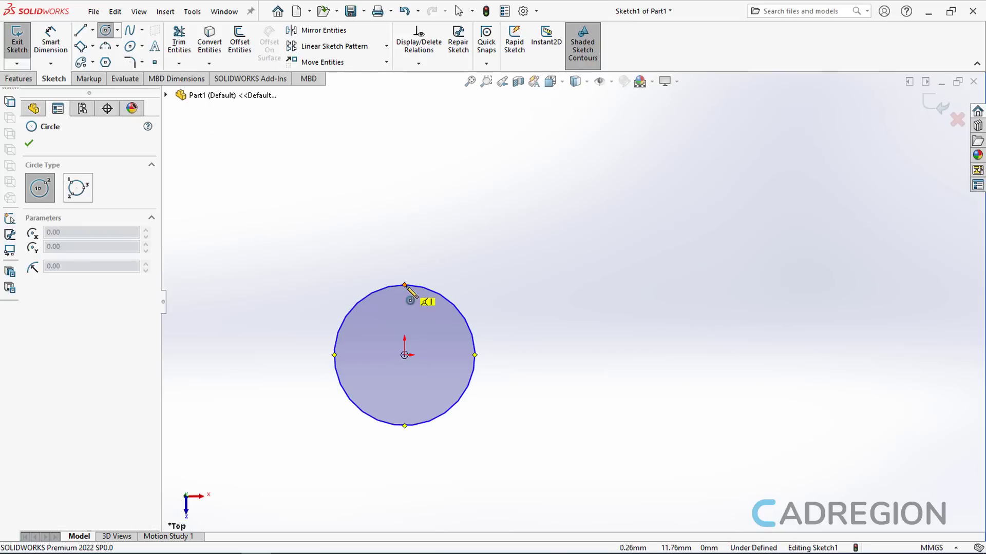
{"action": "left_click", "coordinate": [404, 285]}
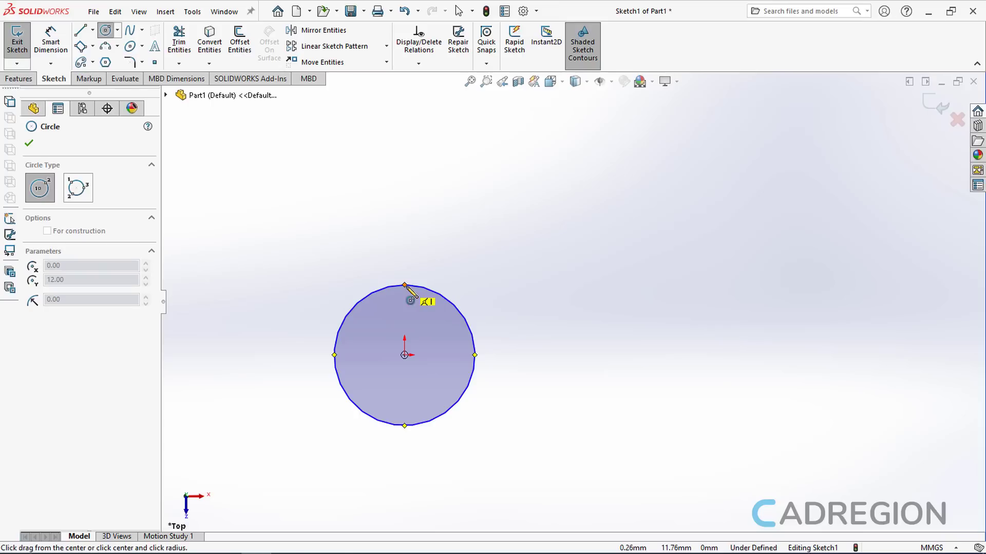
{"action": "left_click", "coordinate": [432, 286]}
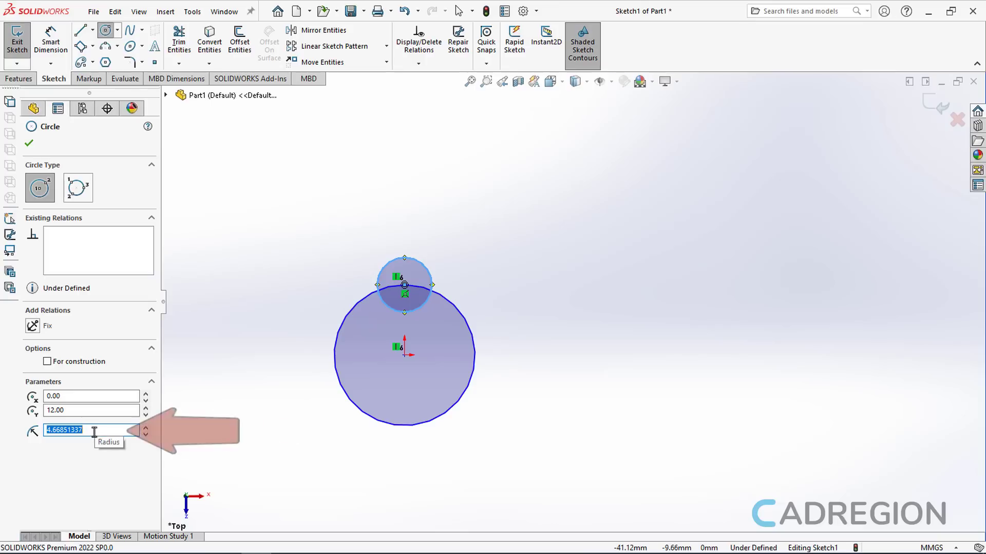
{"action": "type", "text": "3"}
{"action": "key", "text": "Return"}
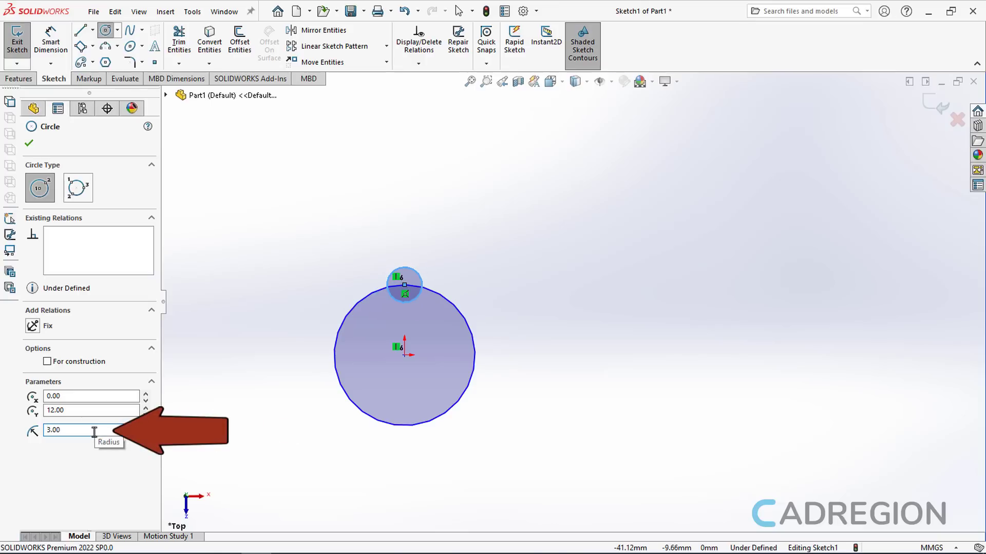
{"action": "key", "text": "Escape"}
{"action": "key", "text": "Escape"}
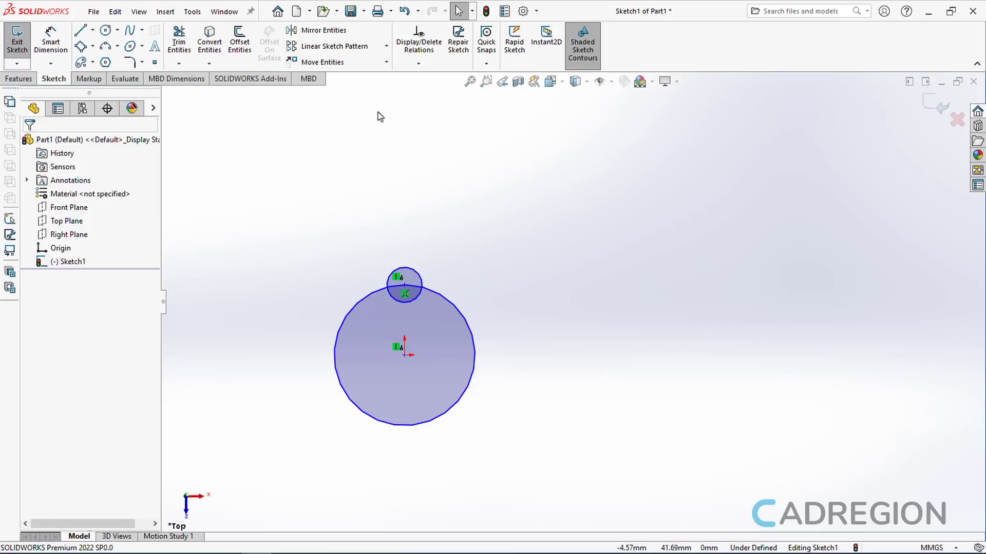
Rotate the small circle 90° about the origin with Rotate Entities, without keeping relations.
{"action": "left_click", "coordinate": [387, 63]}
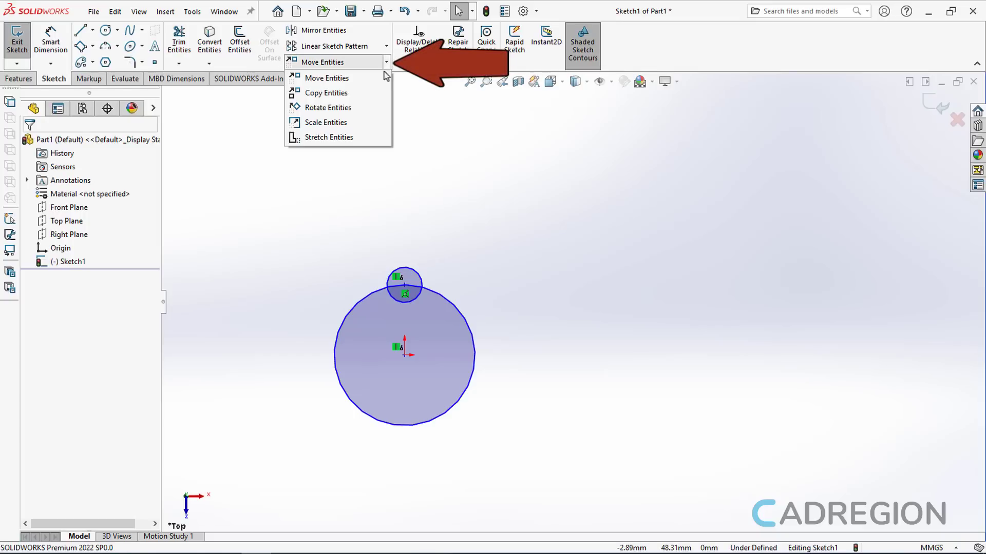
{"action": "left_click", "coordinate": [358, 109]}
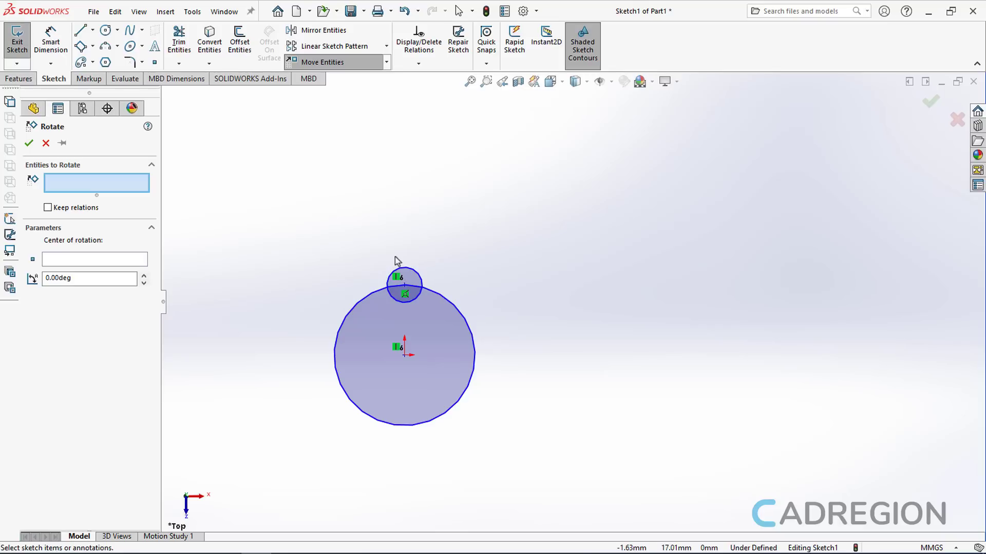
{"action": "left_click", "coordinate": [416, 276]}
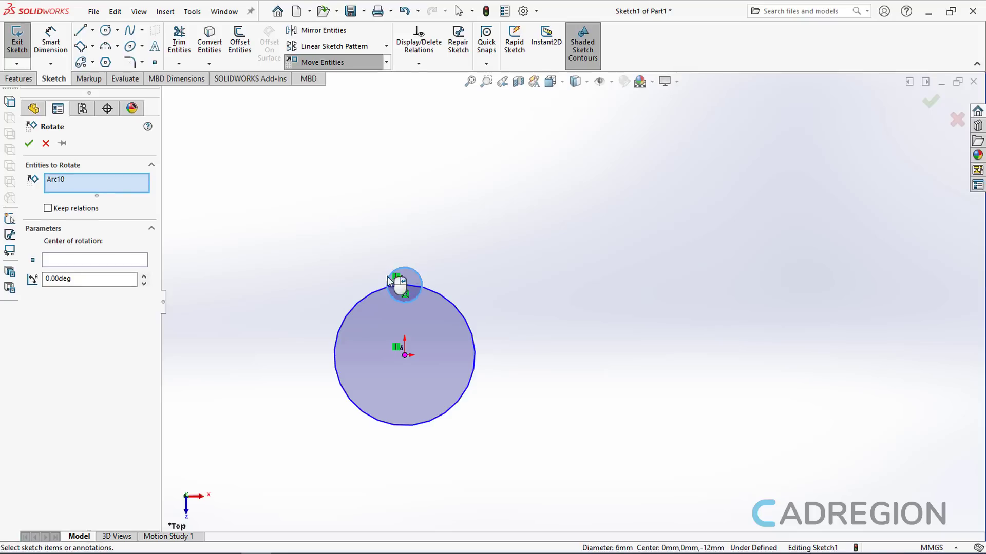
{"action": "right_click", "coordinate": [327, 275]}
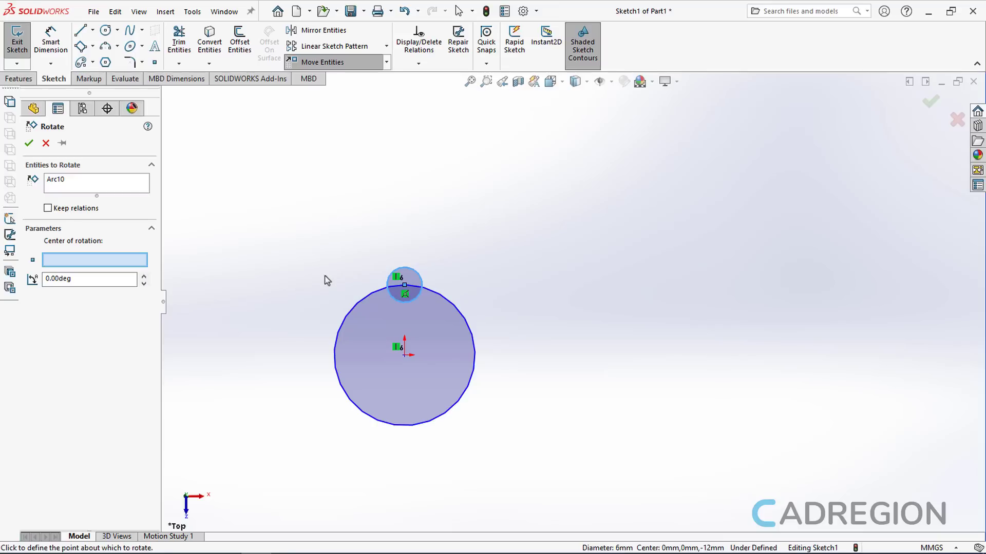
{"action": "left_click", "coordinate": [404, 358]}
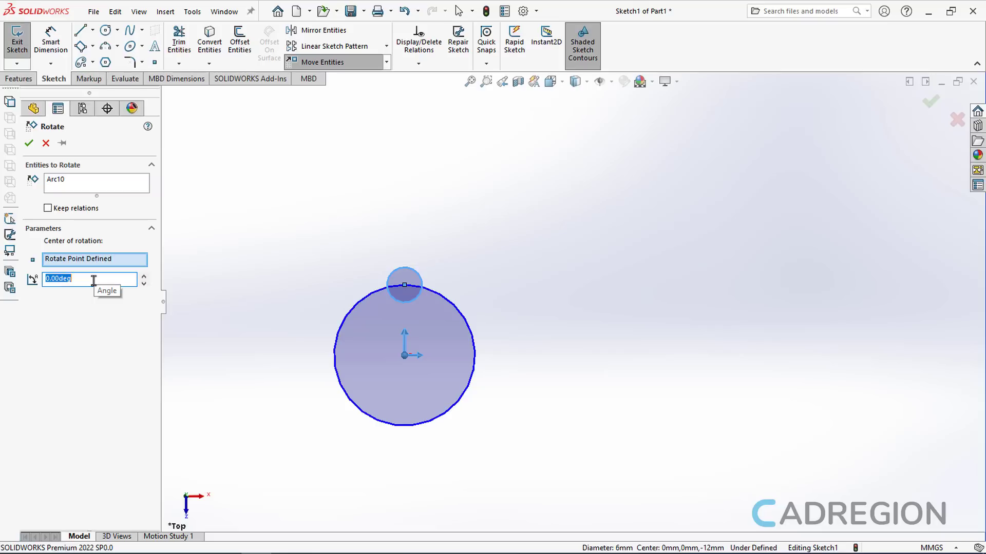
{"action": "type", "text": "90"}
{"action": "key", "text": "Return"}
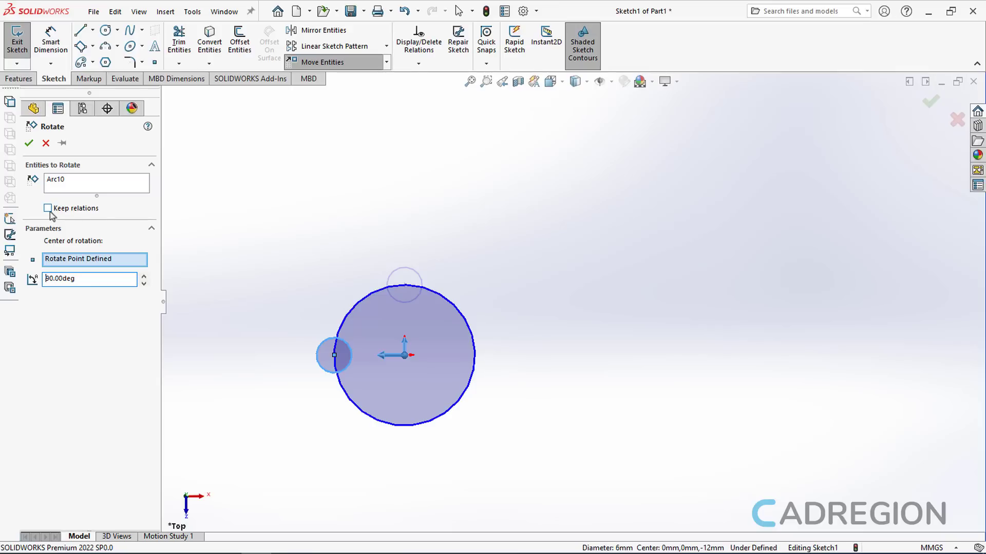
{"action": "left_click", "coordinate": [27, 150]}
{"action": "key", "text": "Escape"}
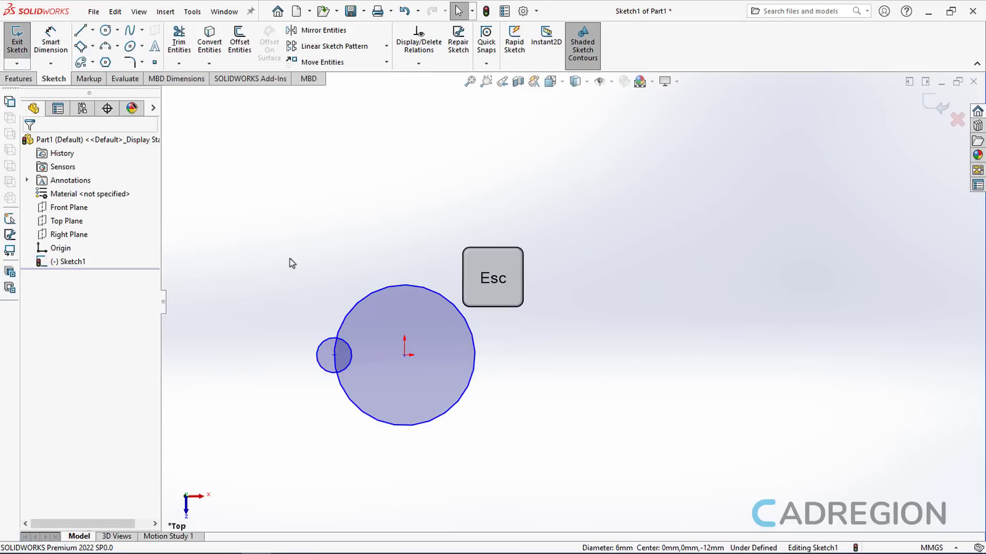